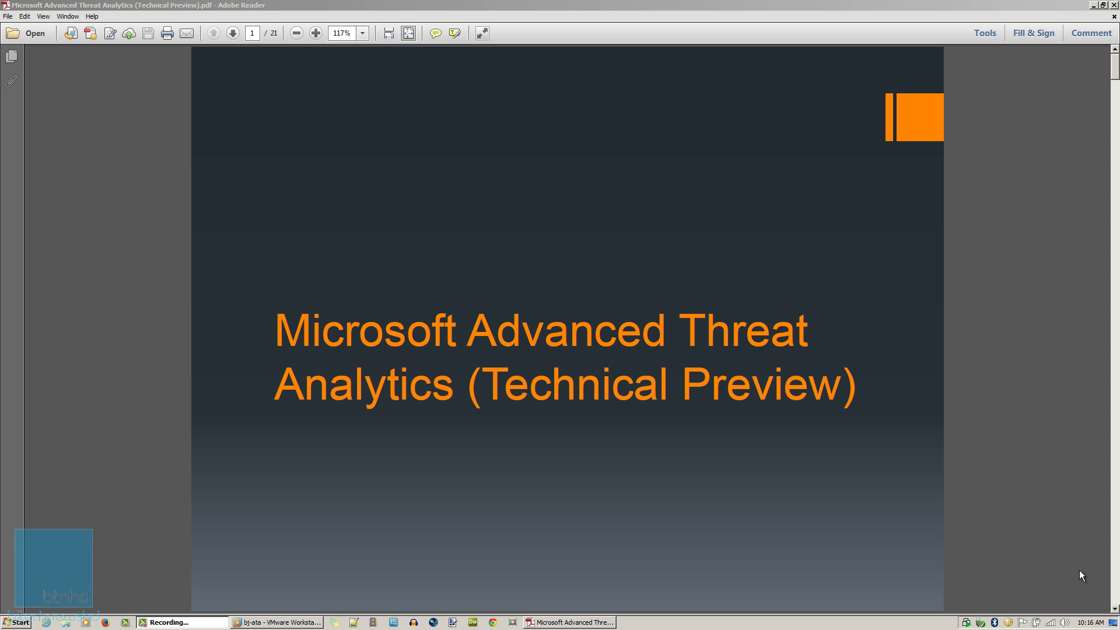
# Advance the ATA presentation from page 1 to page 2
pyautogui.click(1084, 568)
pyautogui.press('pagedown')
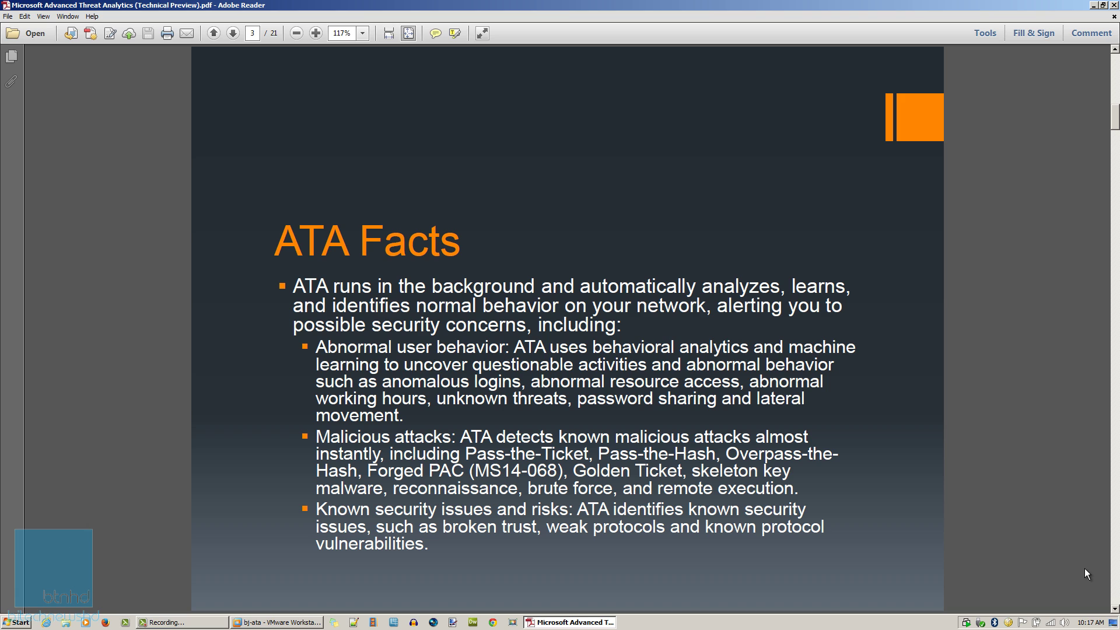
# Scroll from page 4 to page 7, the Center Configuration slide with 27 GB database and port 443
pyautogui.scroll(-1, 1084, 568)
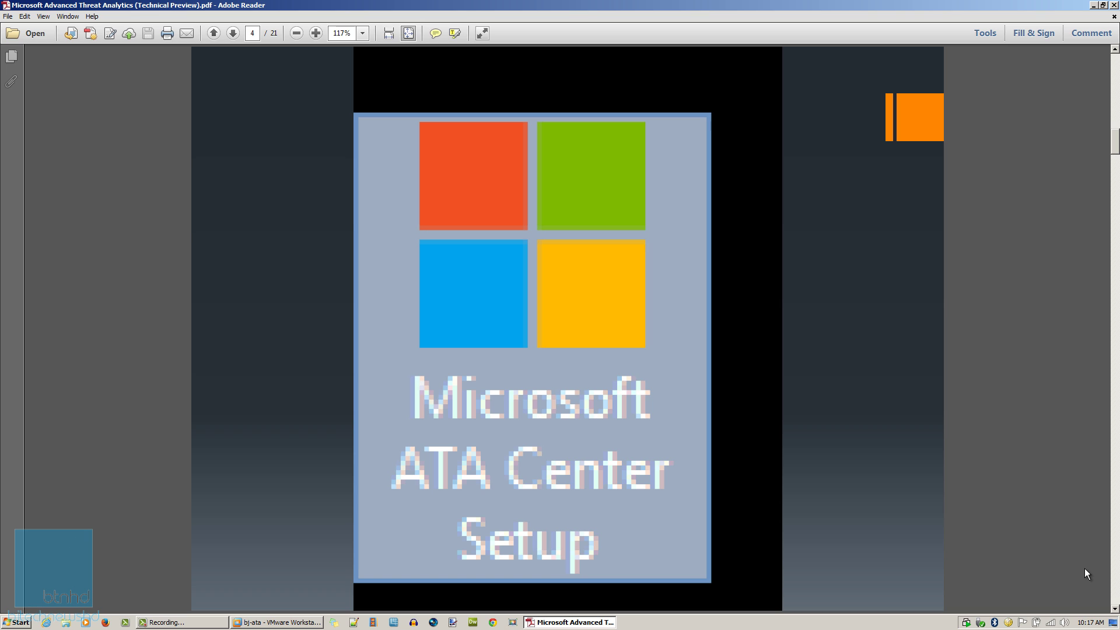
pyautogui.scroll(-1, 1084, 568)
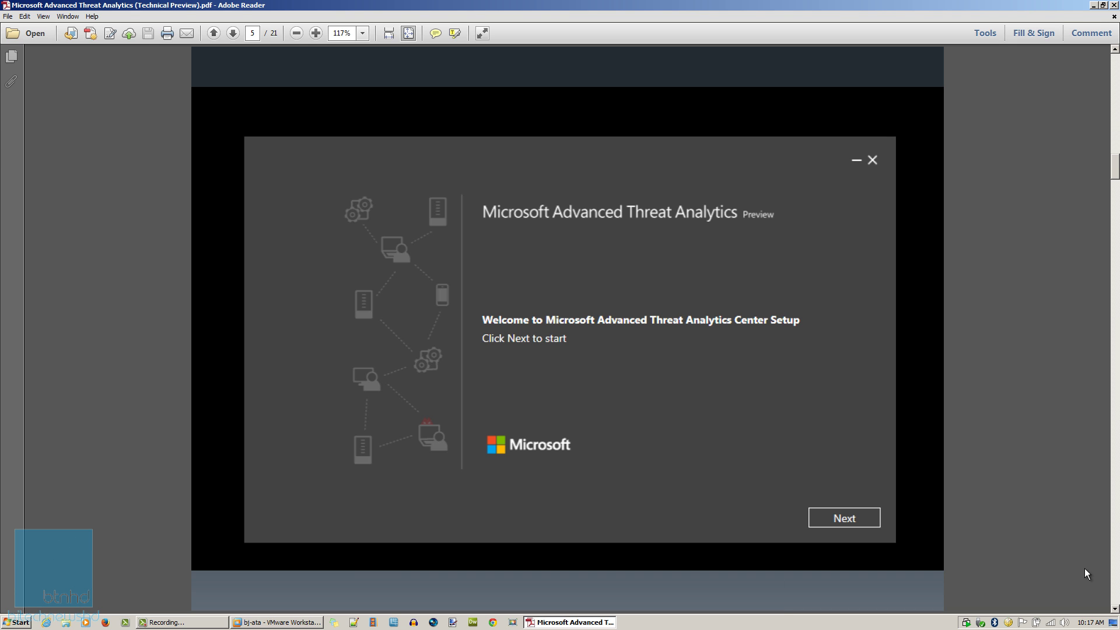
pyautogui.scroll(-1, 1085, 569)
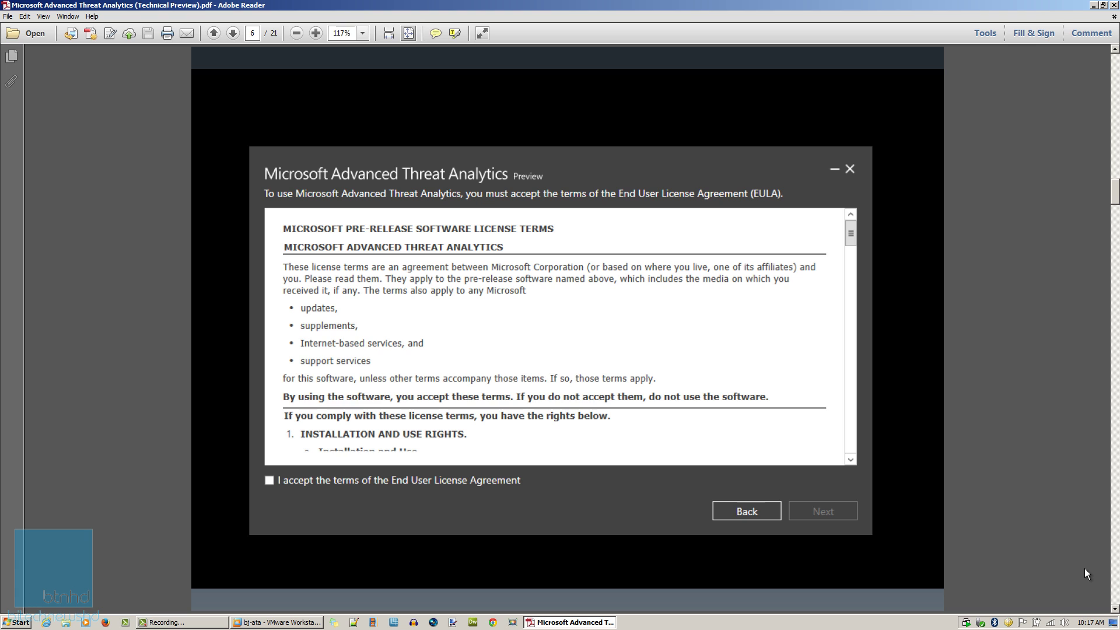
pyautogui.scroll(-1, 1084, 568)
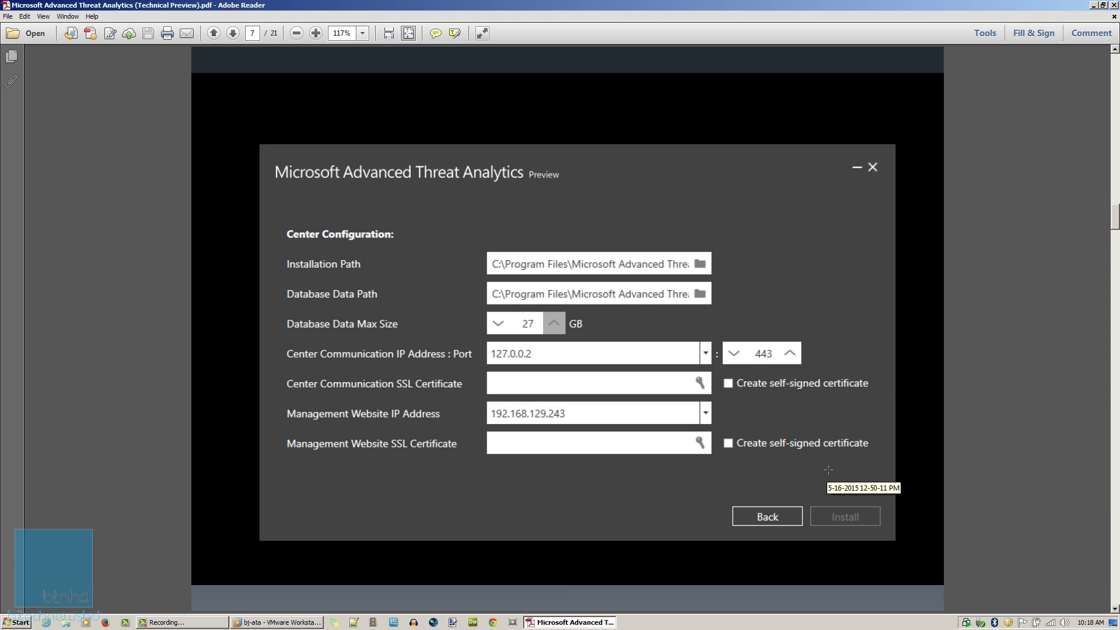
# Scroll from page 7 to page 12, where the installer reports 'Installation completed successfully'
pyautogui.scroll(-3, 829, 469)
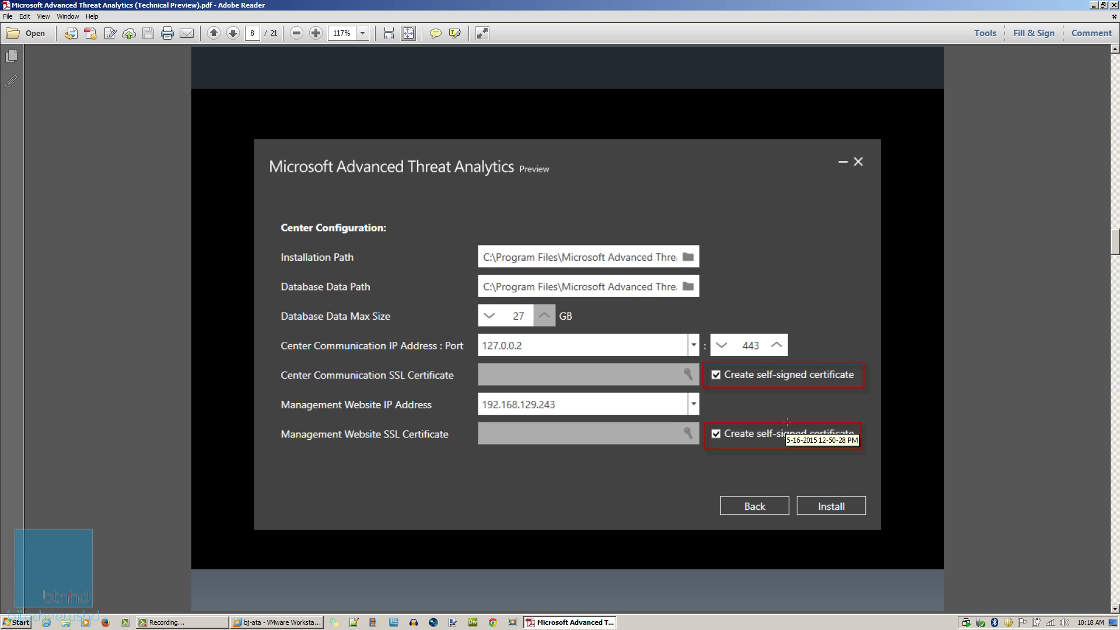
pyautogui.scroll(-3, 794, 415)
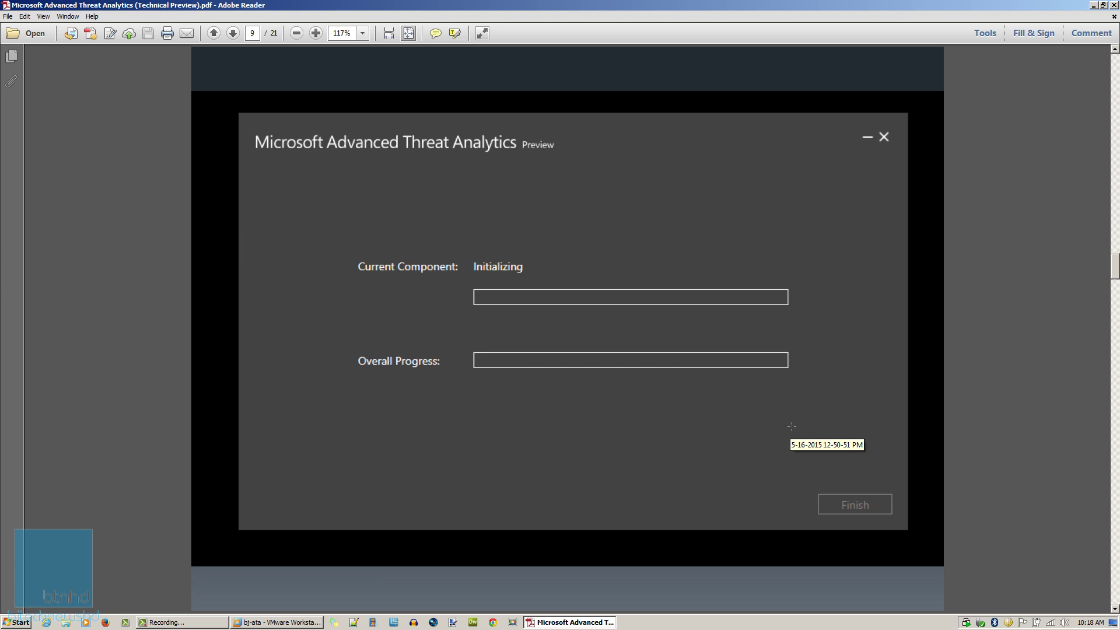
pyautogui.scroll(-3, 792, 427)
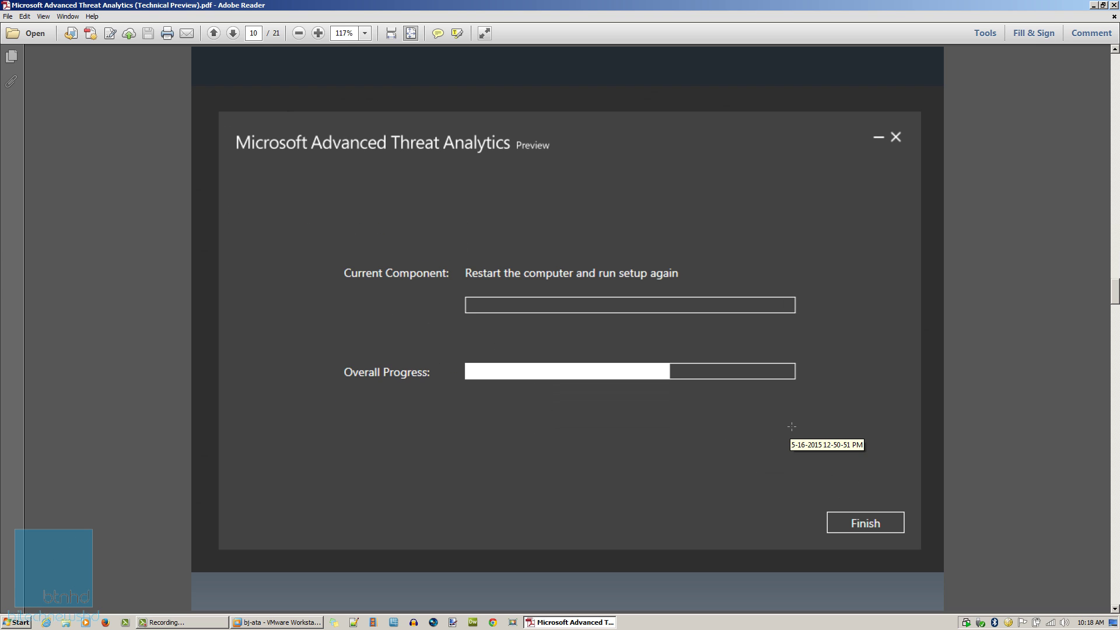
pyautogui.scroll(-3, 791, 426)
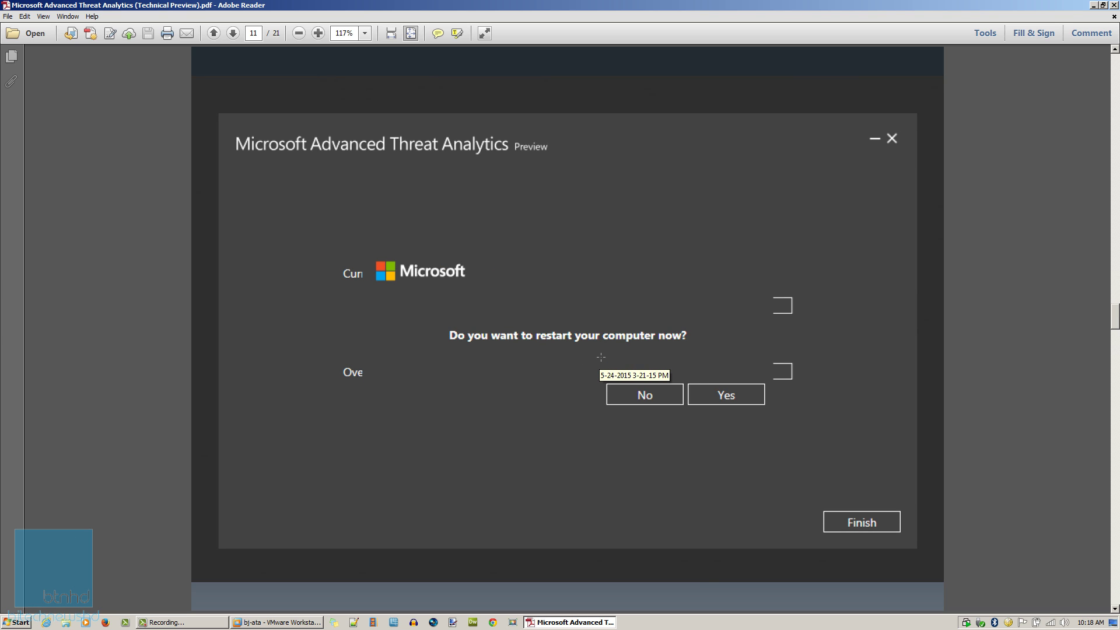
pyautogui.scroll(-3, 601, 356)
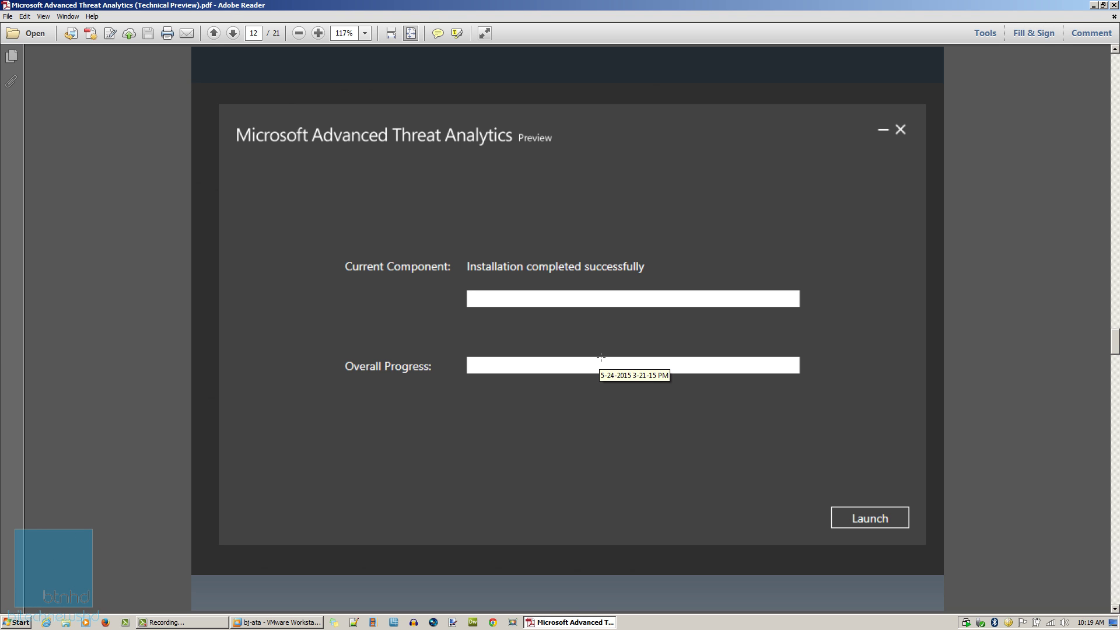
# Scroll from page 12 past the login slide to page 15, the ATA Gateways connectivity screen
pyautogui.scroll(-2, 601, 357)
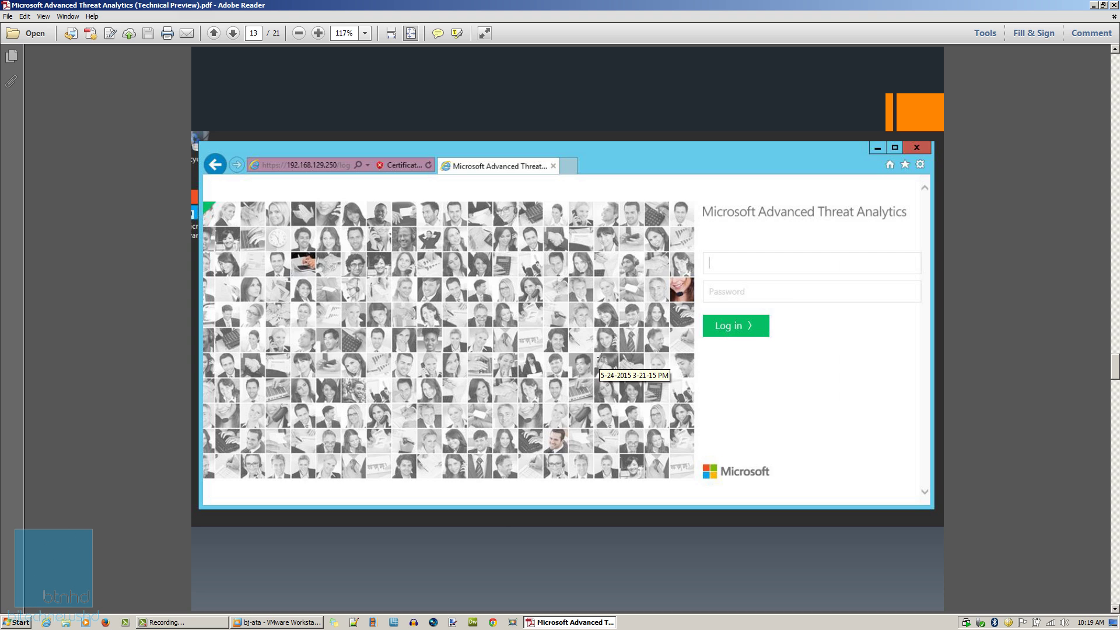
pyautogui.scroll(2, 601, 357)
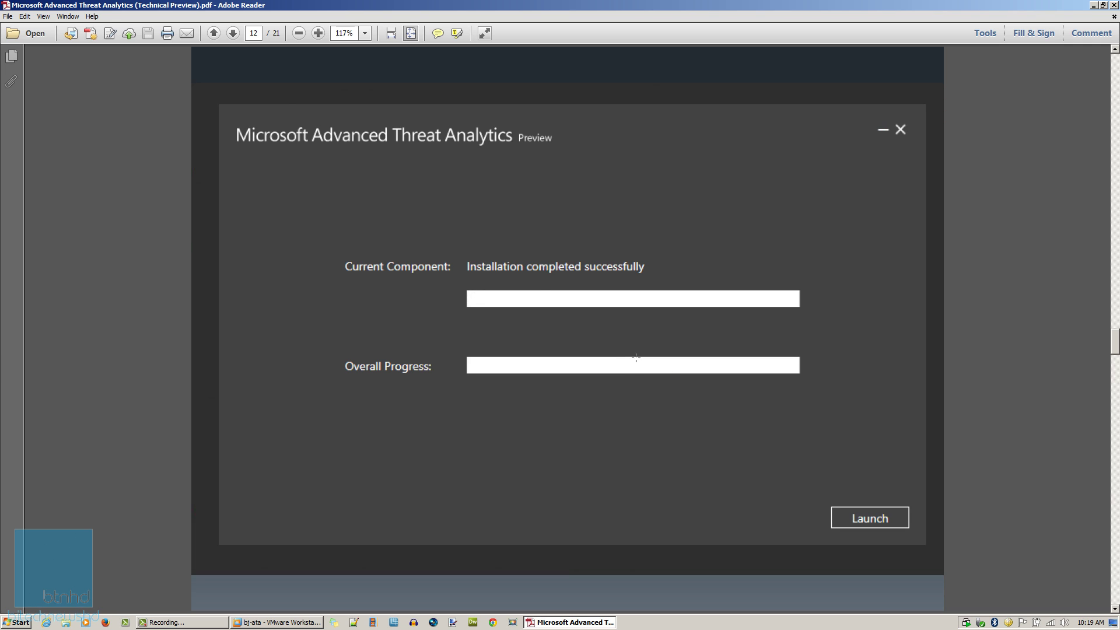
pyautogui.scroll(-2, 636, 367)
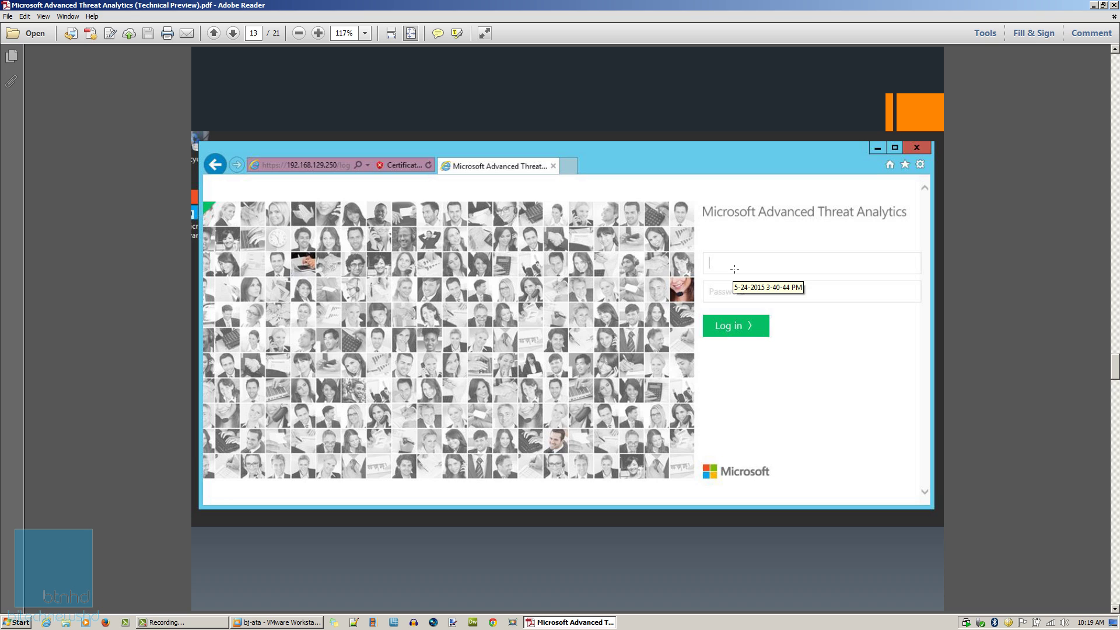
pyautogui.scroll(-2, 738, 292)
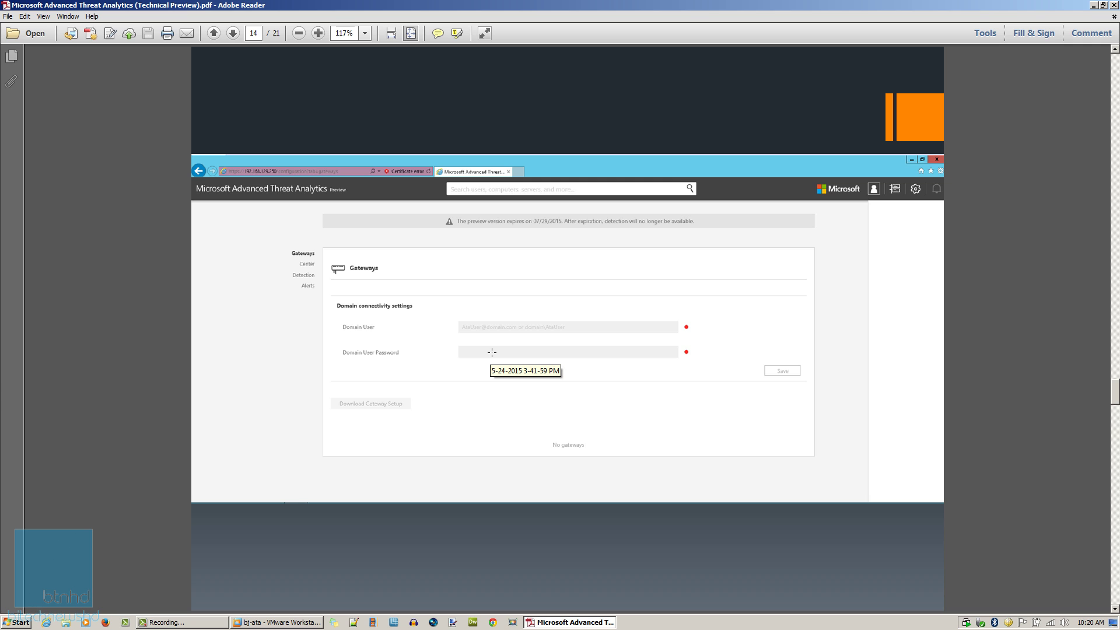
pyautogui.scroll(-5, 507, 345)
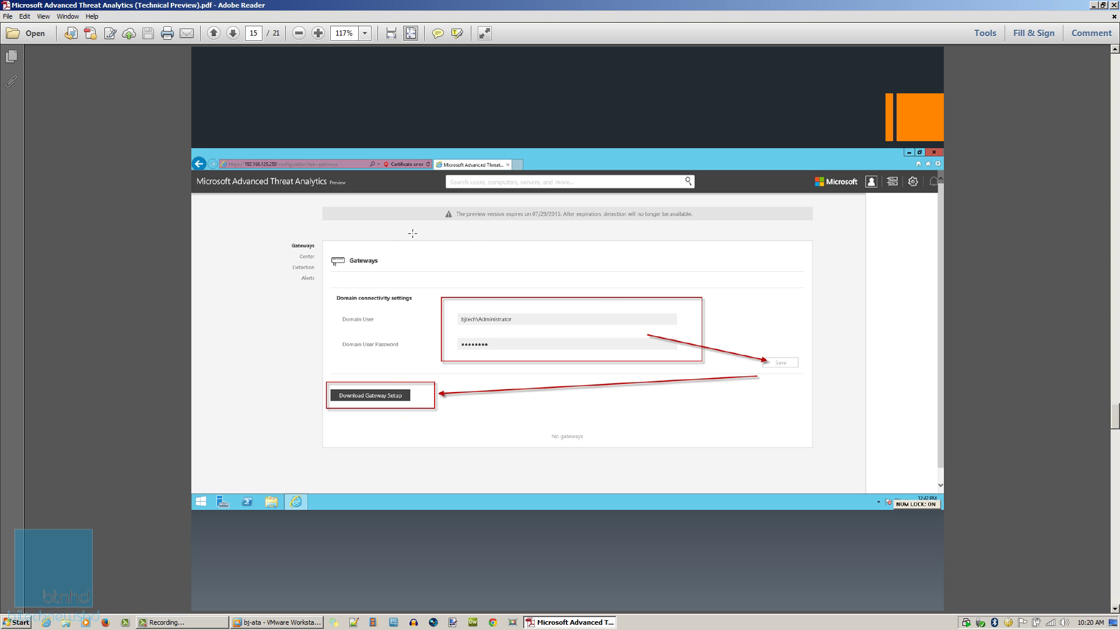
# Scroll from page 15 through the gateway installation slides to the last page, 21
pyautogui.scroll(-3, 411, 234)
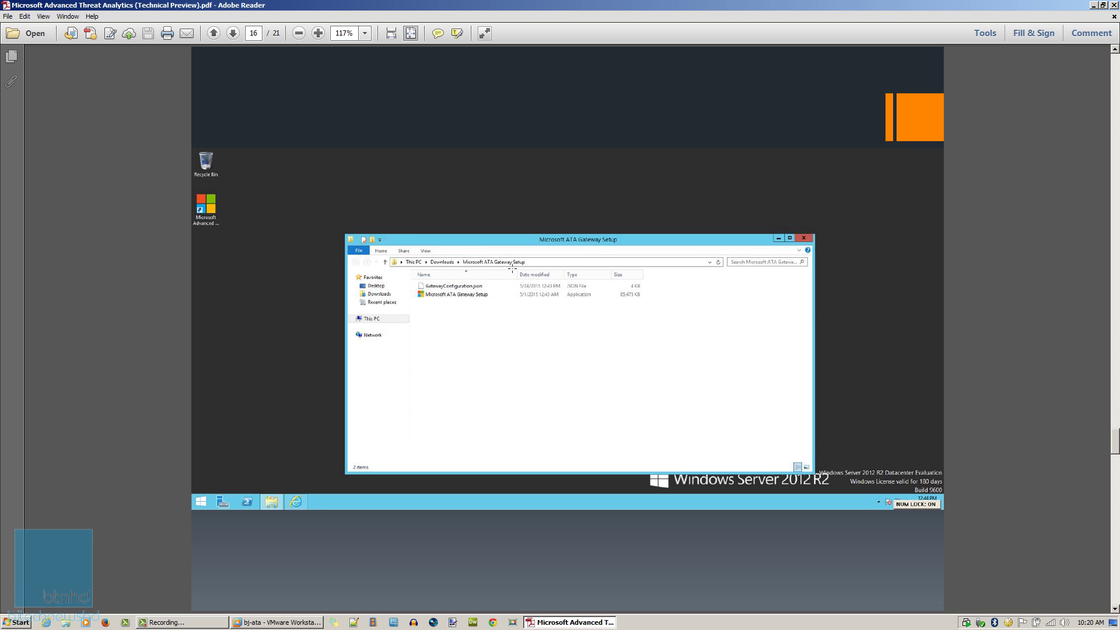
pyautogui.scroll(-3, 482, 300)
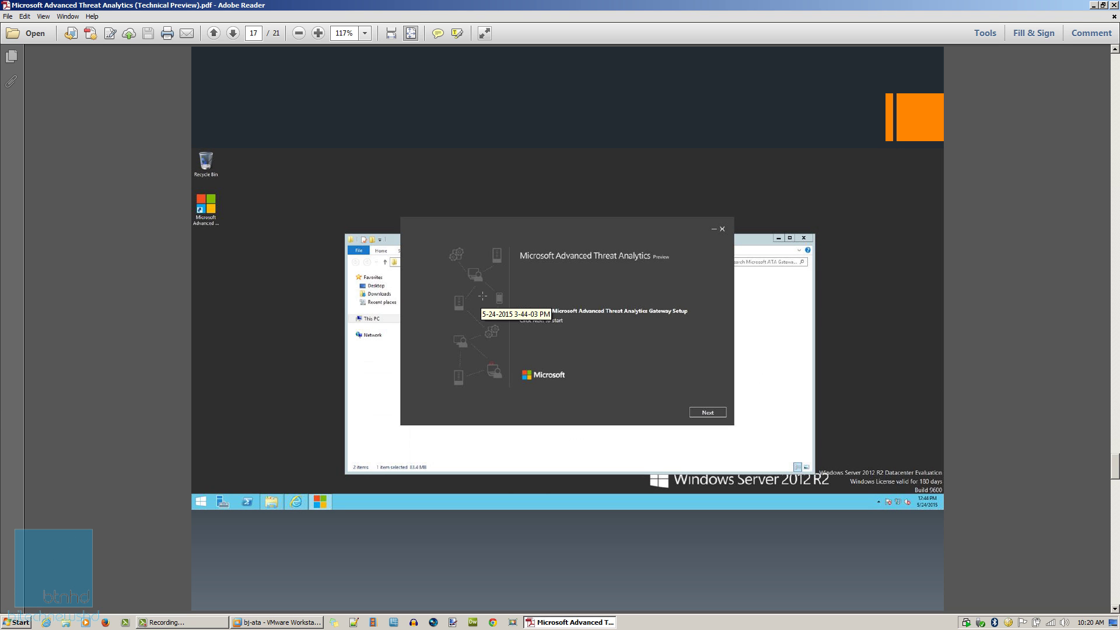
pyautogui.scroll(-3, 589, 280)
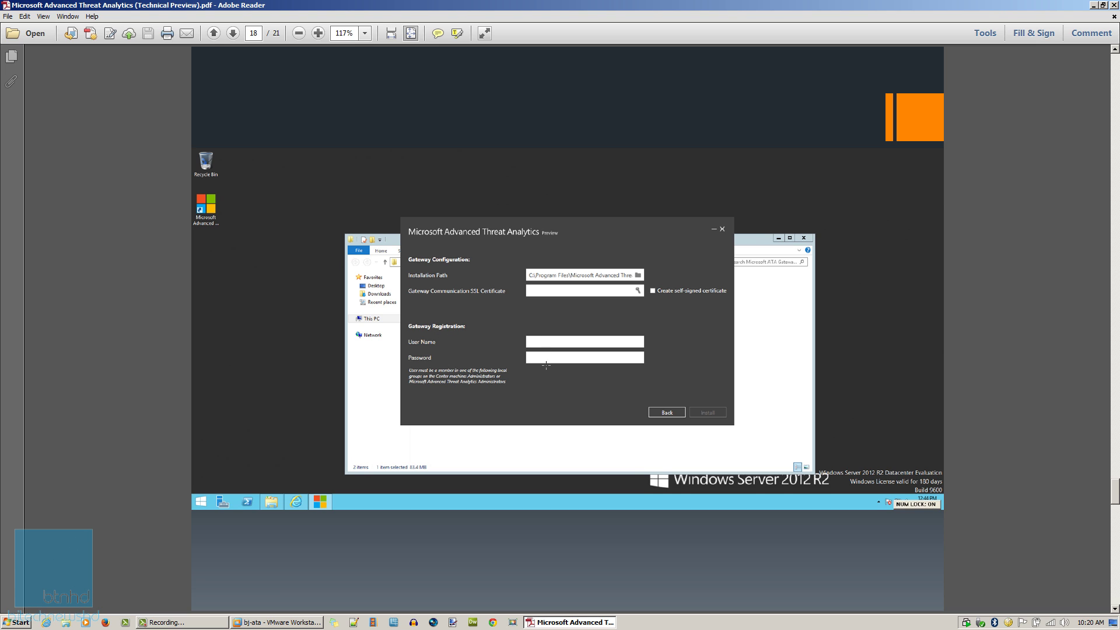
pyautogui.scroll(-3, 544, 344)
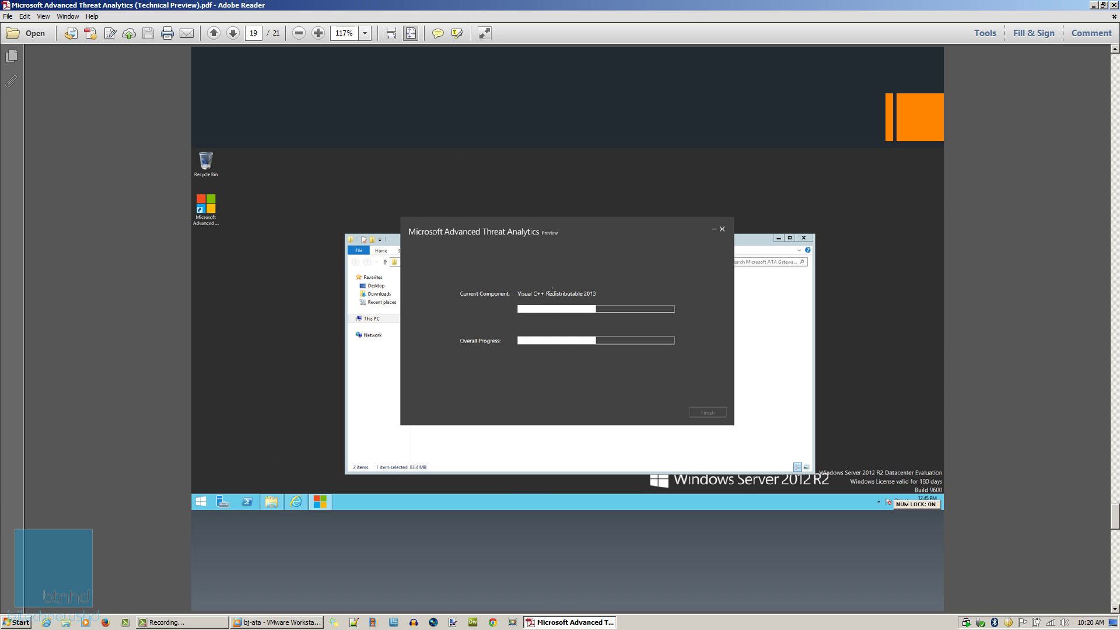
pyautogui.scroll(-3, 542, 303)
pyautogui.scroll(-3, 593, 330)
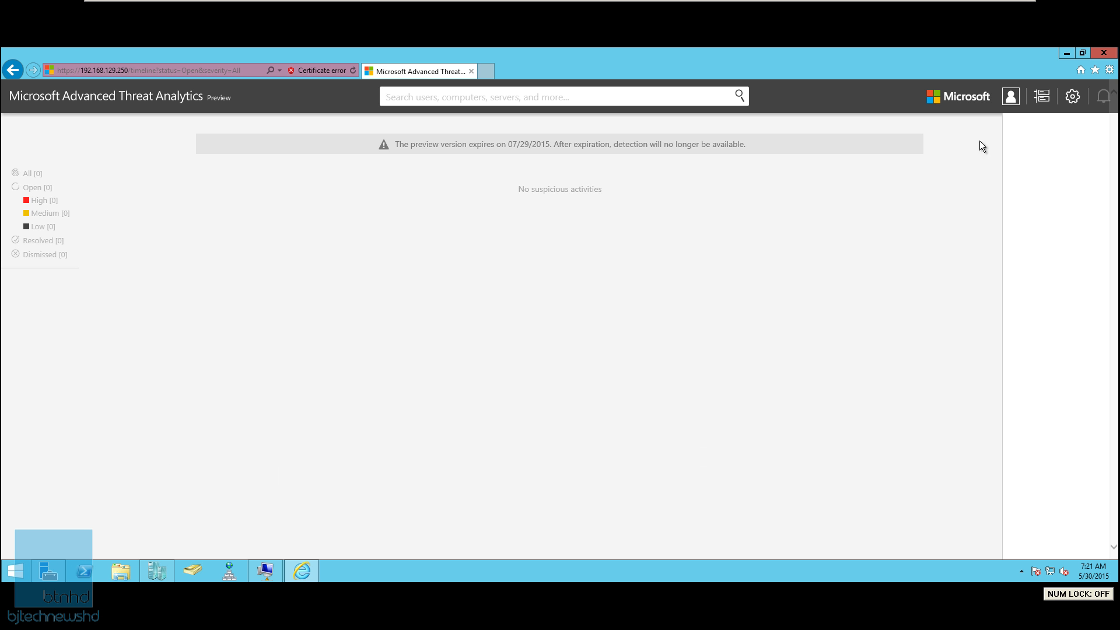
# Review the BJ-ATA settings under Configuration > Gateways, then minimize the console to reveal bj-temp
pyautogui.click(1074, 99)
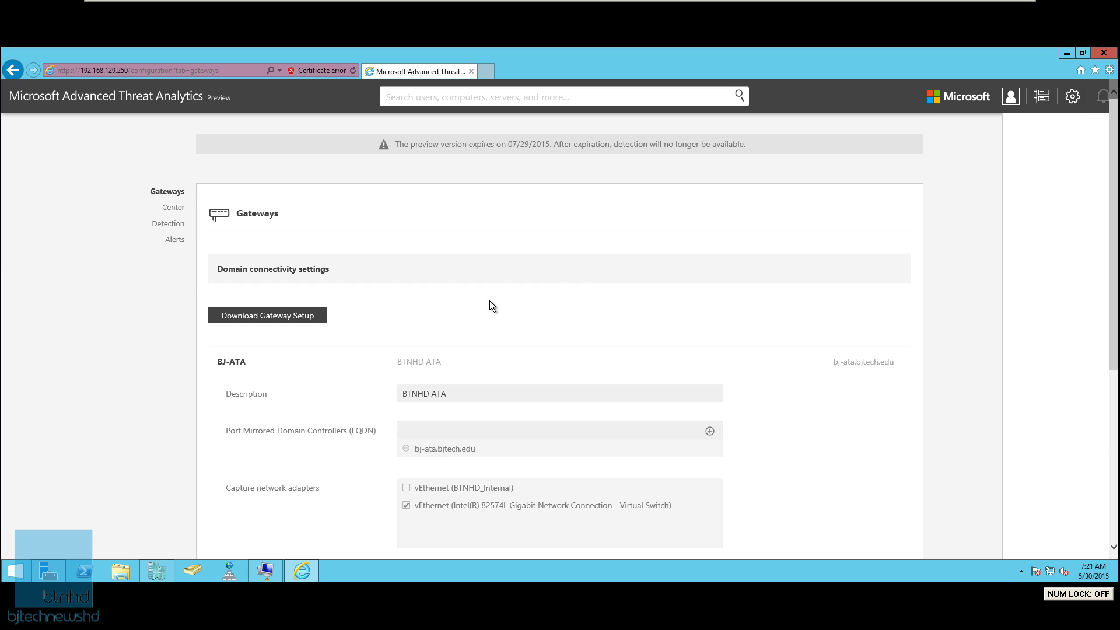
pyautogui.scroll(-3, 447, 317)
pyautogui.moveTo(462, 250); pyautogui.dragTo(378, 254)
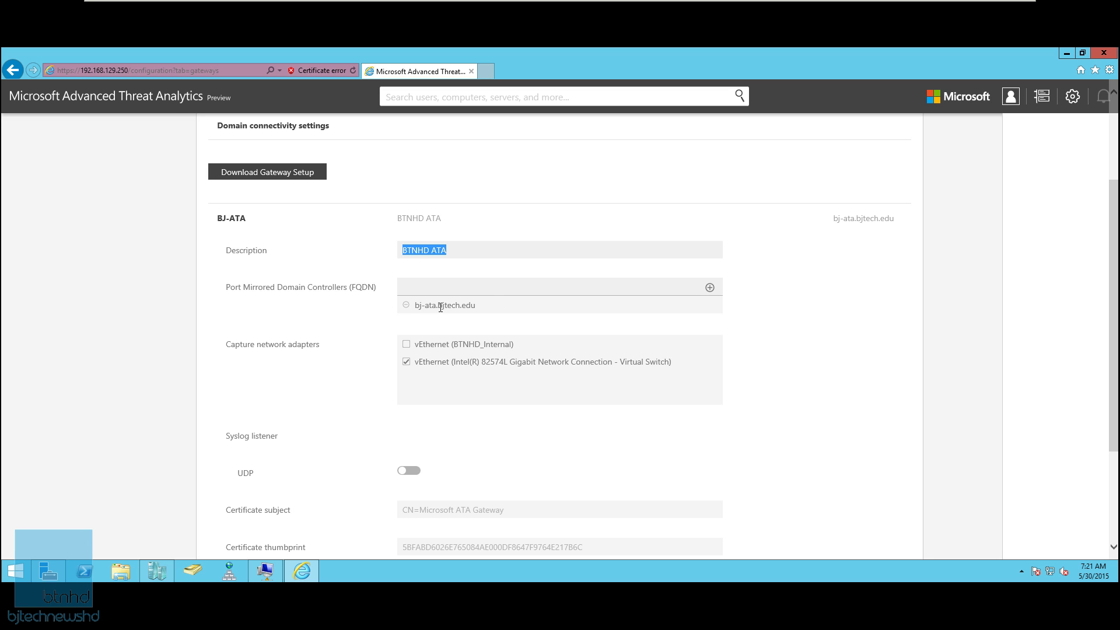
pyautogui.click(481, 307)
pyautogui.click(1067, 53)
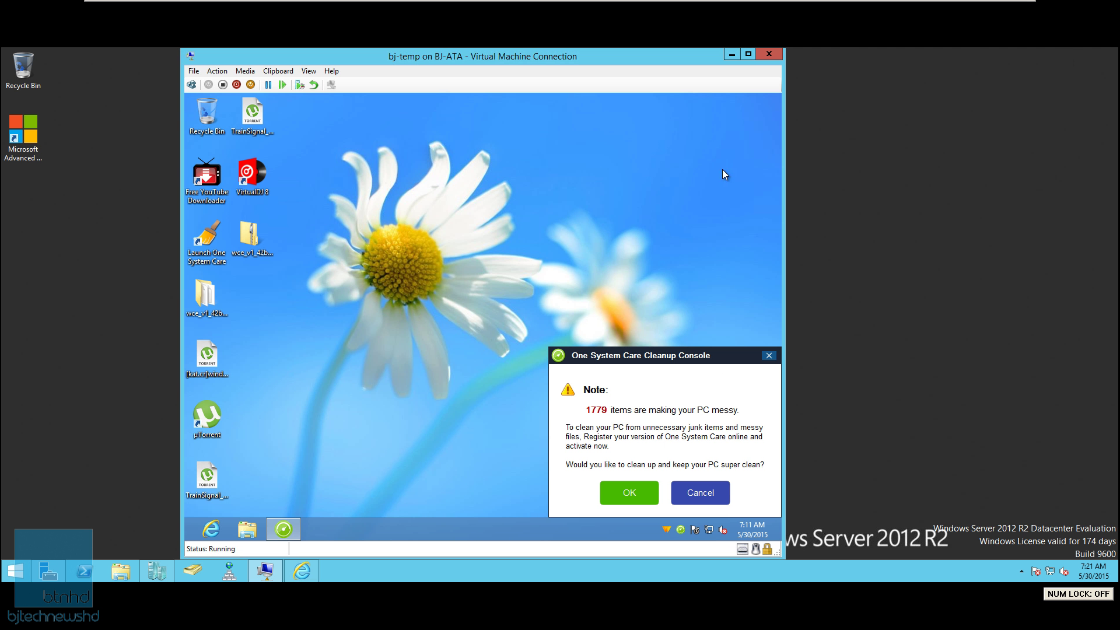
# Open Hyper-V Manager and connect to bj-temp, then switch back to the ATA gateway configuration page
pyautogui.click(732, 55)
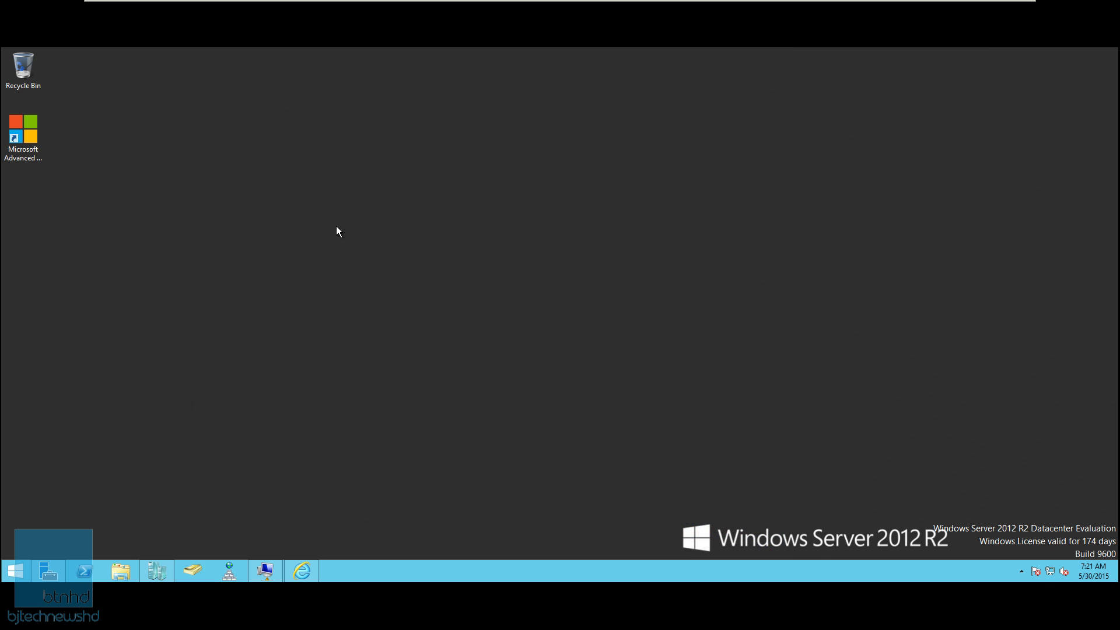
pyautogui.click(34, 135)
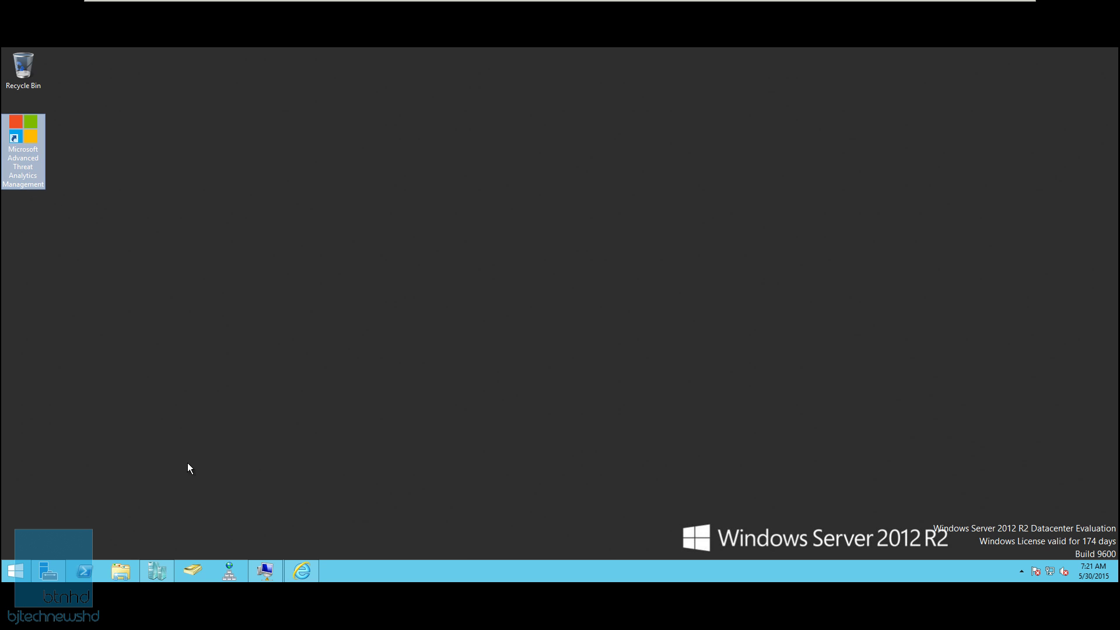
pyautogui.click(158, 571)
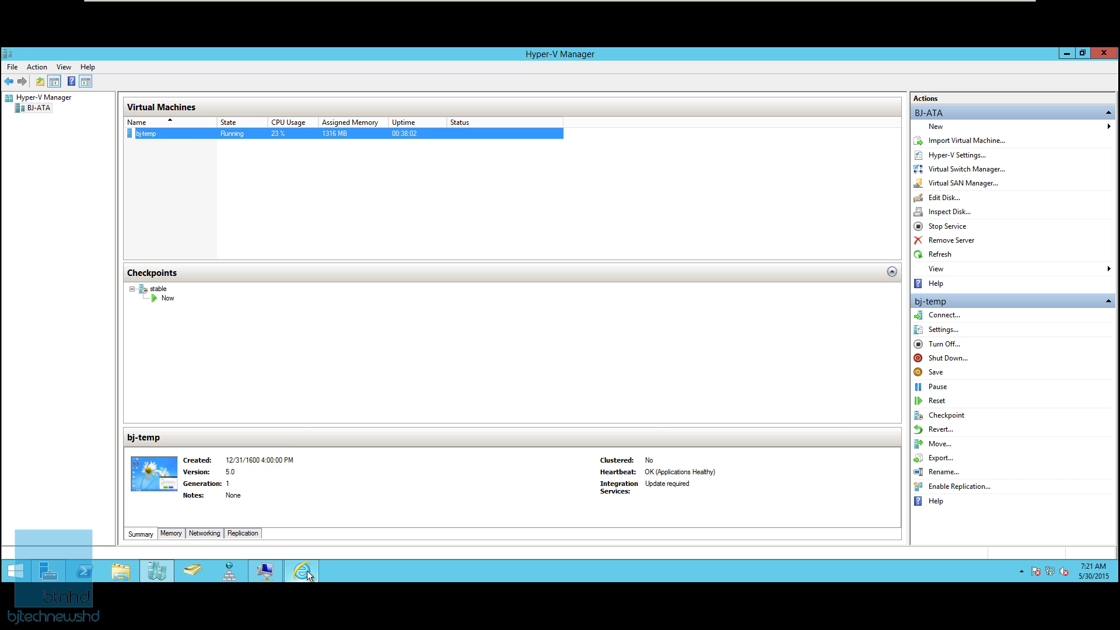
pyautogui.click(265, 571)
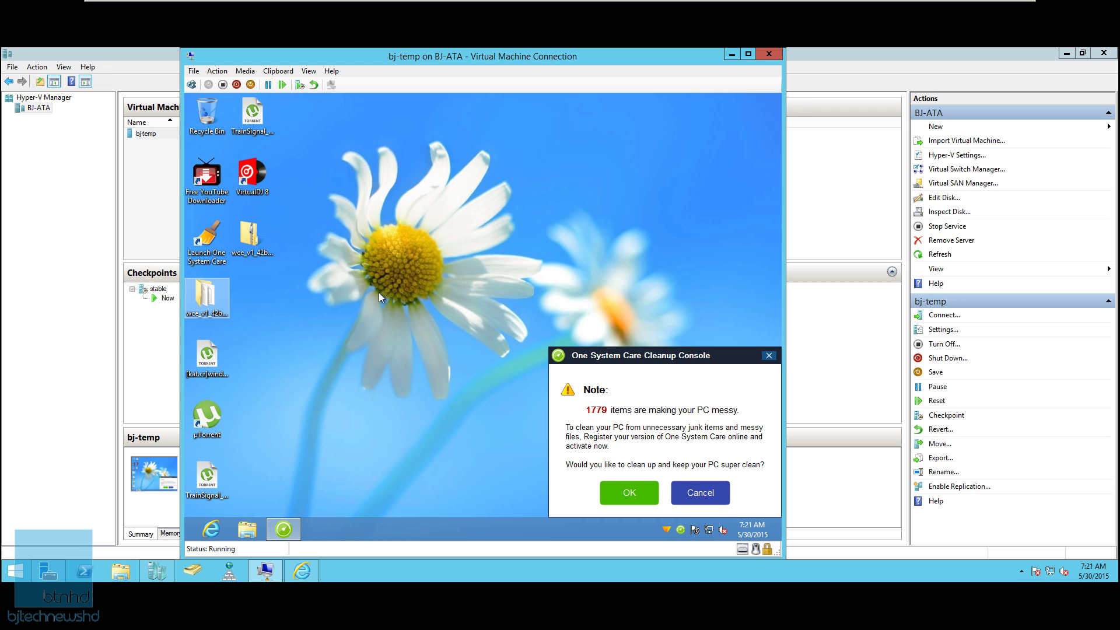
pyautogui.click(732, 55)
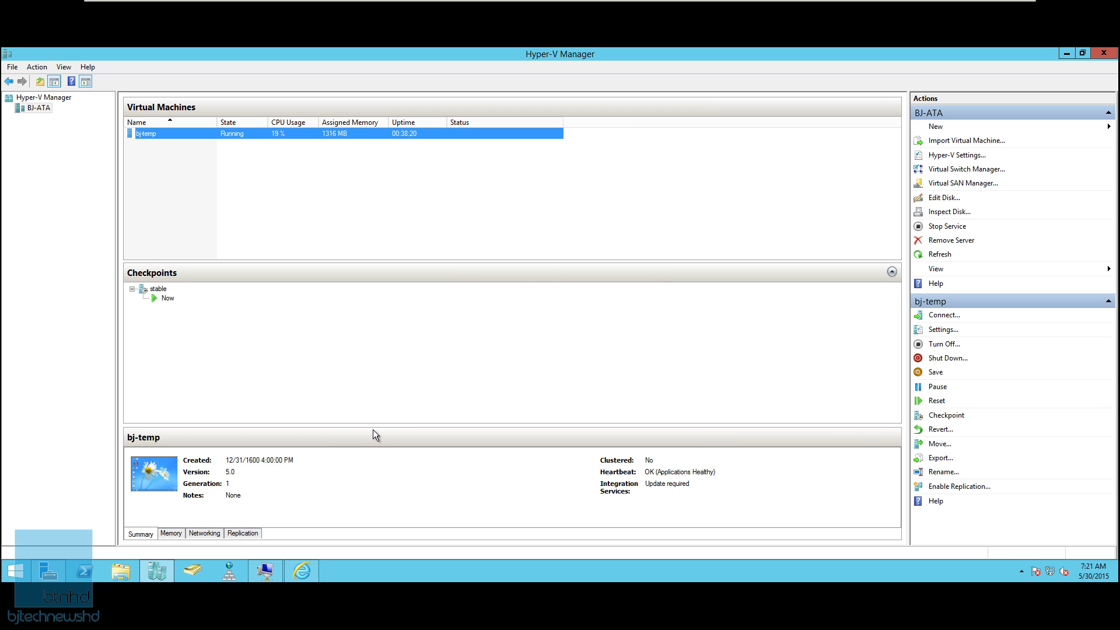
pyautogui.click(302, 572)
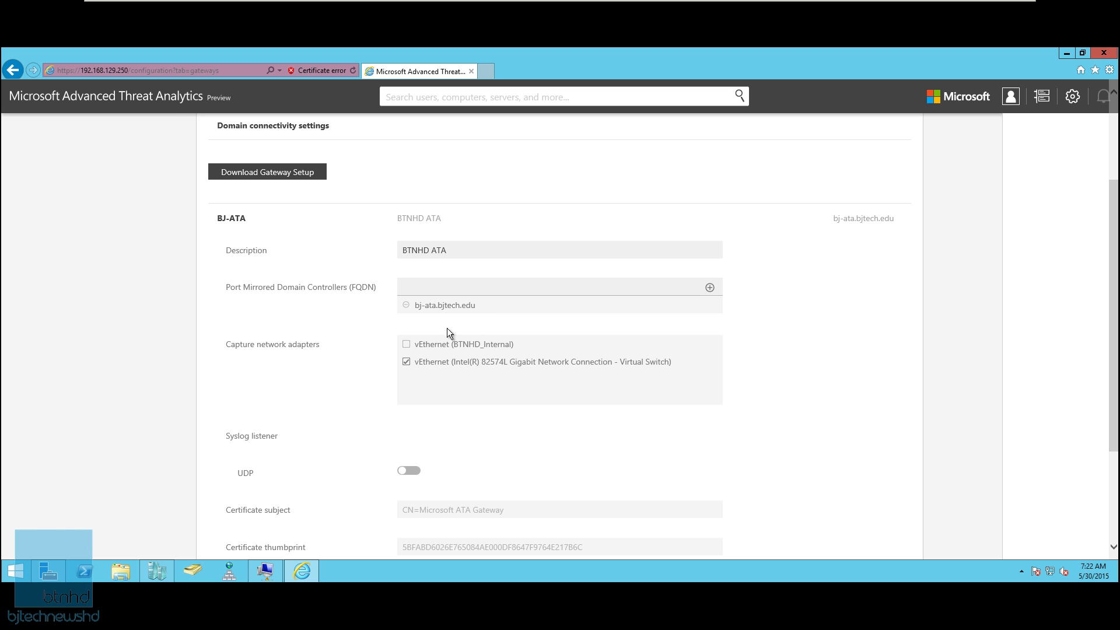
# Search the ATA console for 'bj-temp' and open the BJ-TEMP computer profile
pyautogui.click(493, 97)
pyautogui.write('bj-temp')
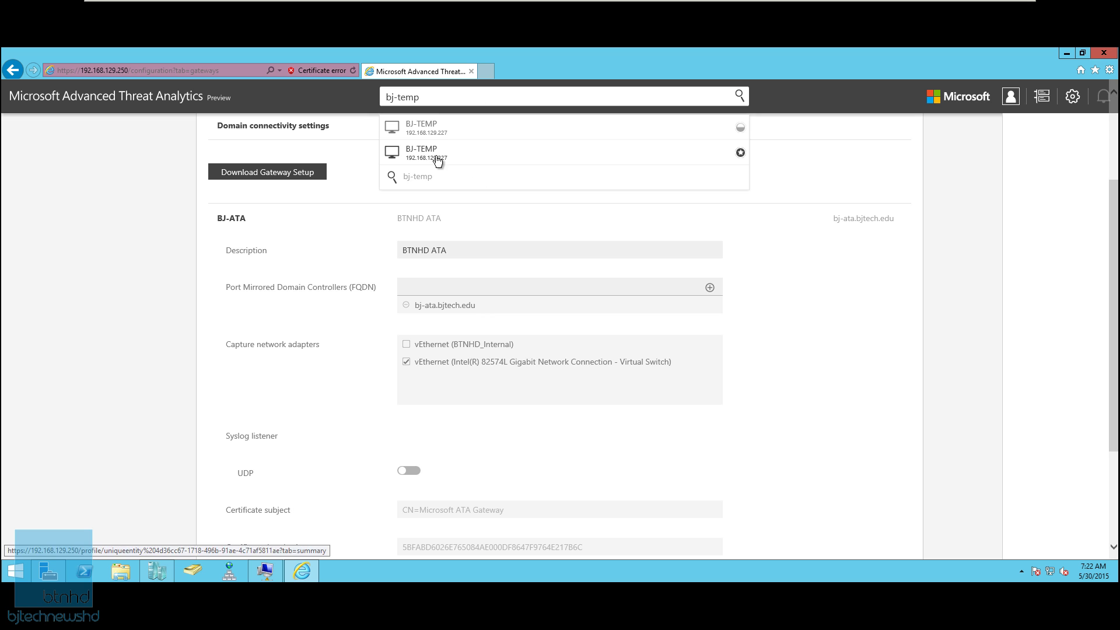
pyautogui.click(434, 153)
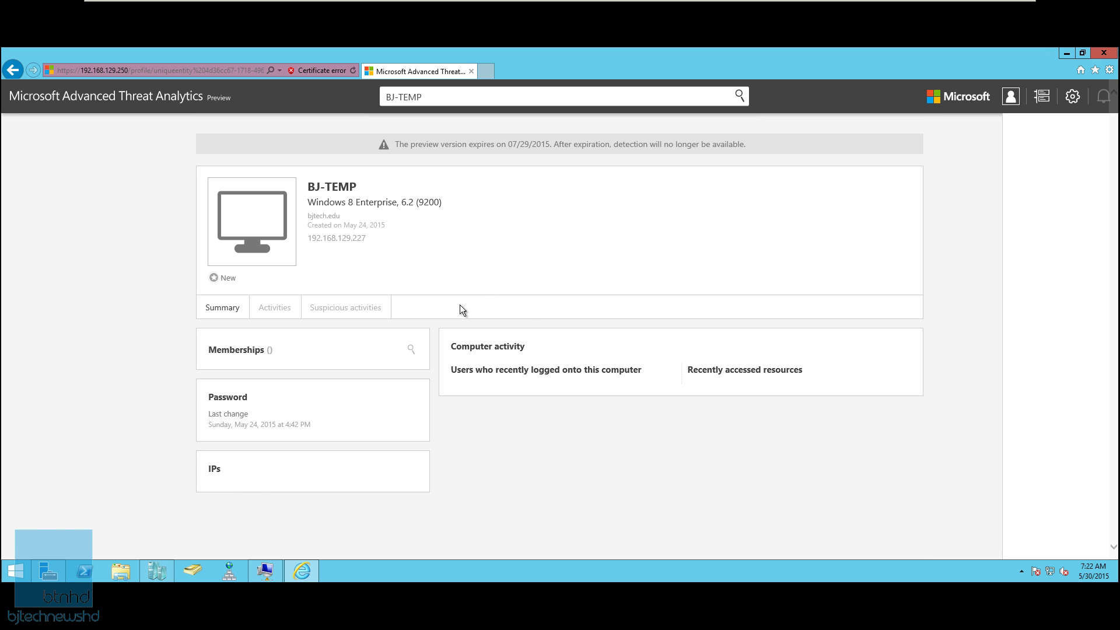
# Check BJ-TEMP's empty suspicious activities, then scroll through its summary charts, logons and resources
pyautogui.click(364, 309)
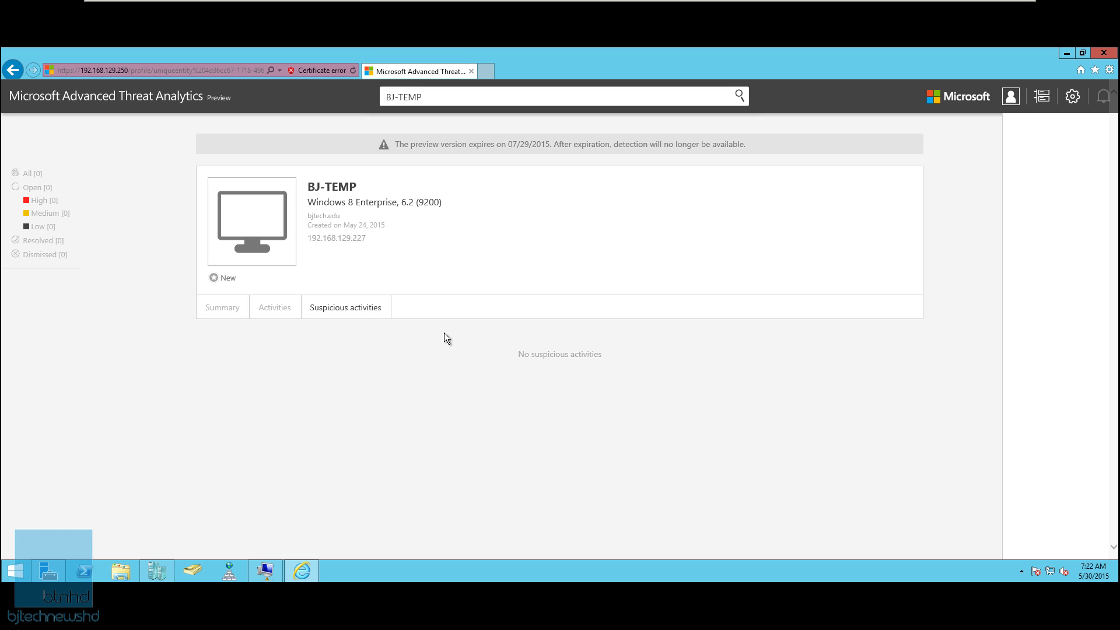
pyautogui.click(236, 315)
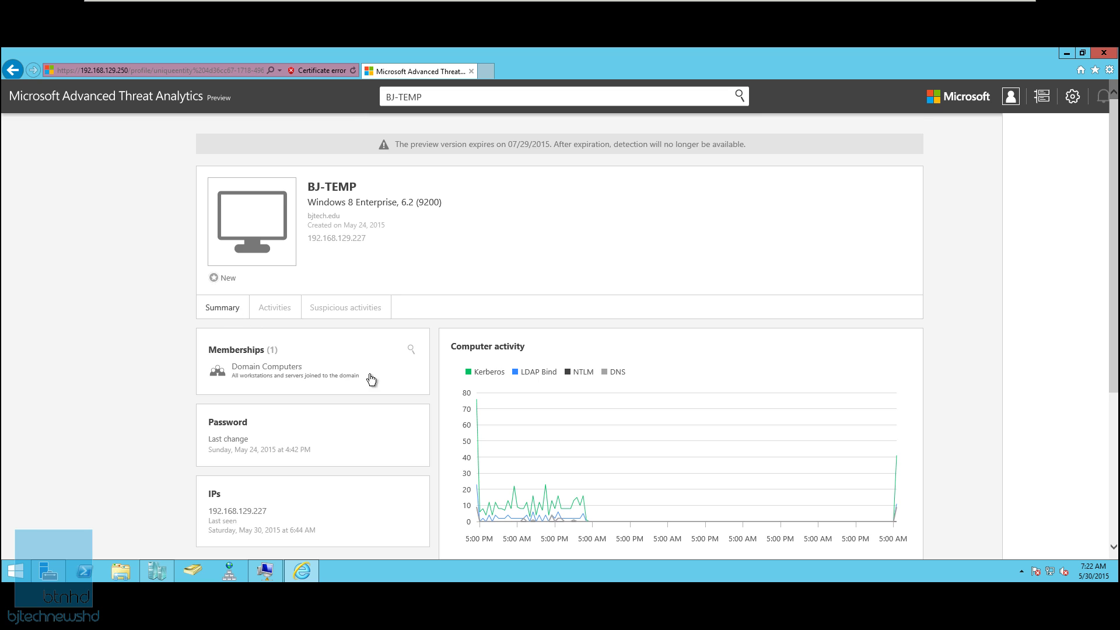
pyautogui.scroll(-1, 426, 386)
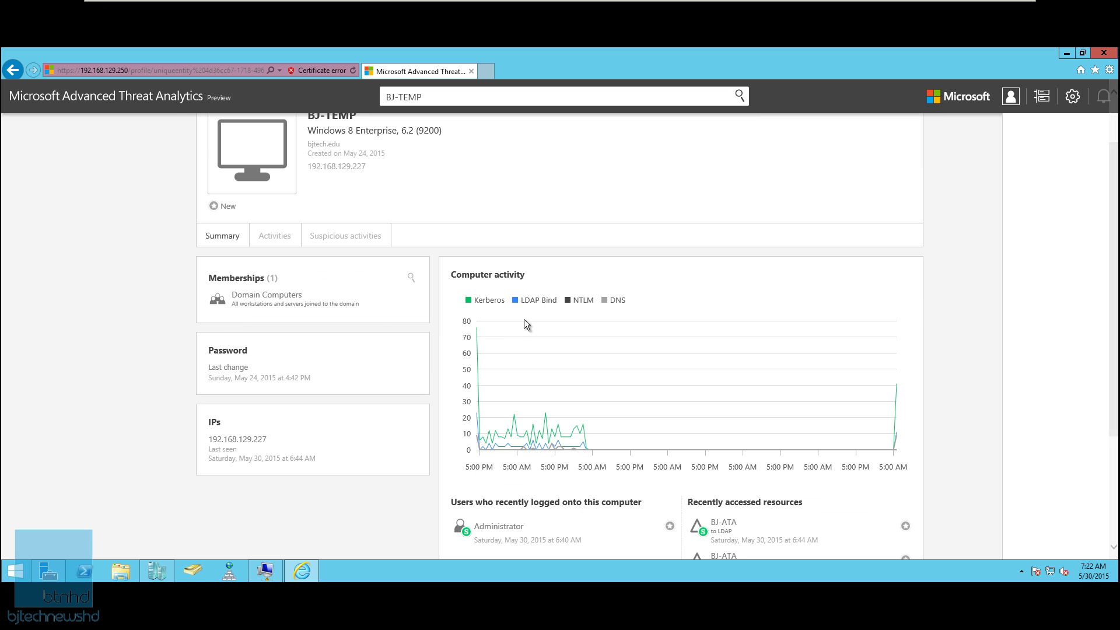
pyautogui.scroll(-1, 563, 377)
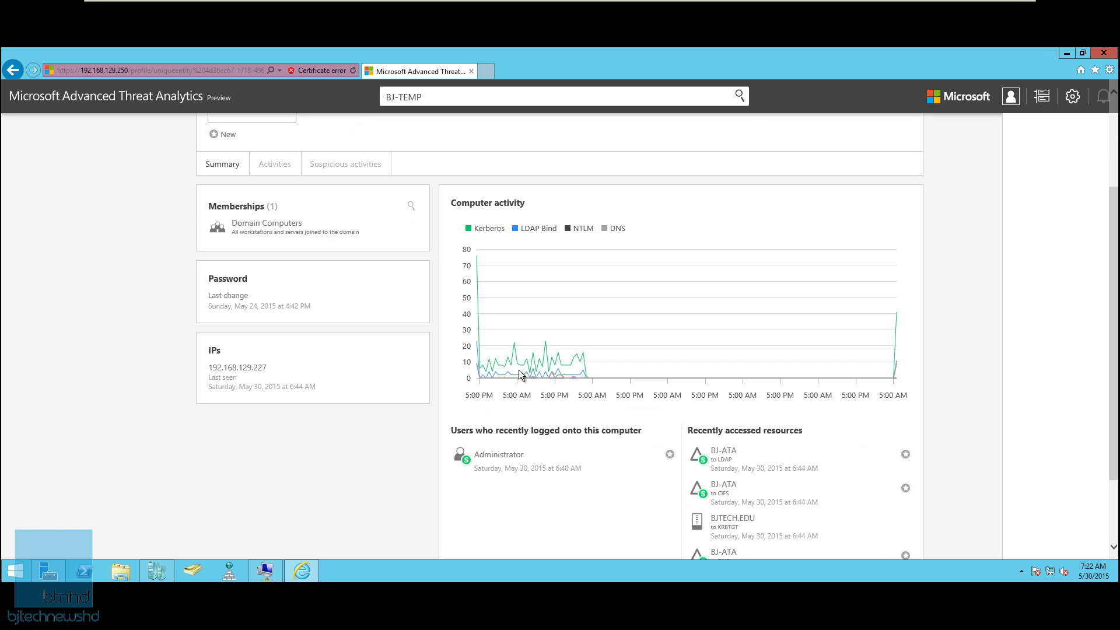
pyautogui.scroll(-1, 551, 374)
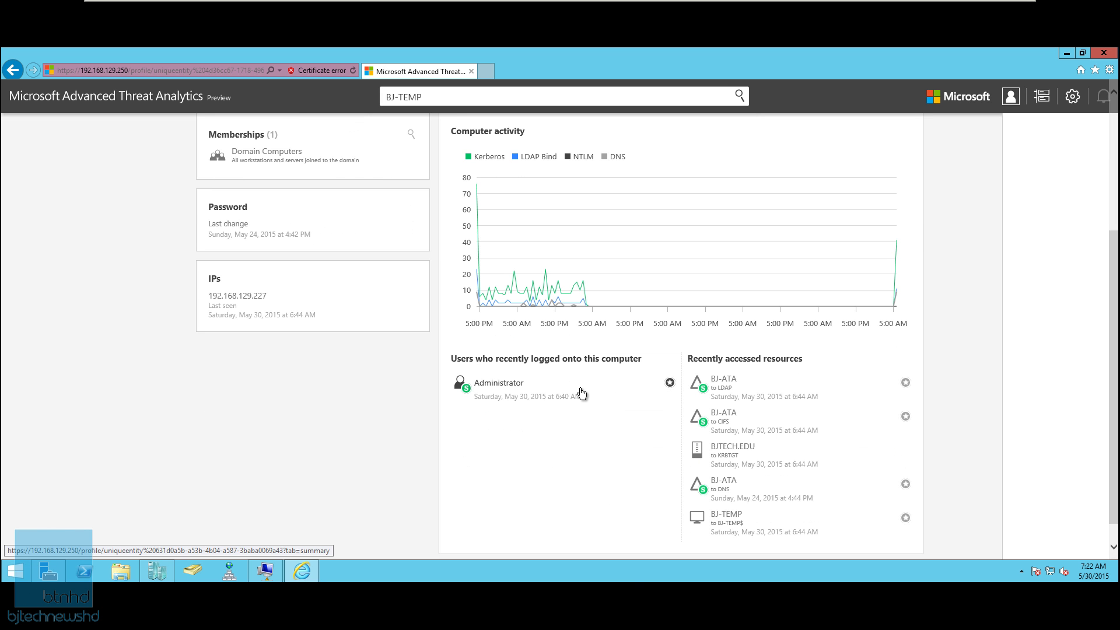
pyautogui.moveTo(582, 394)
pyautogui.scroll(3, 582, 394)
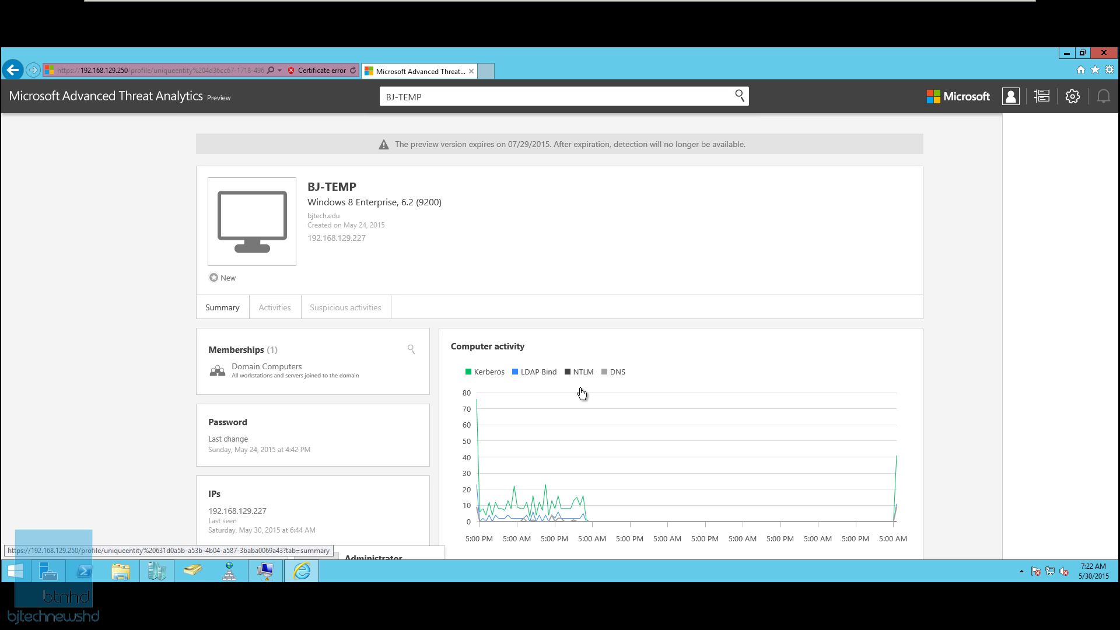
# Recheck BJ-TEMP's Suspicious activities and Activities tabs, then return to its Summary
pyautogui.click(360, 309)
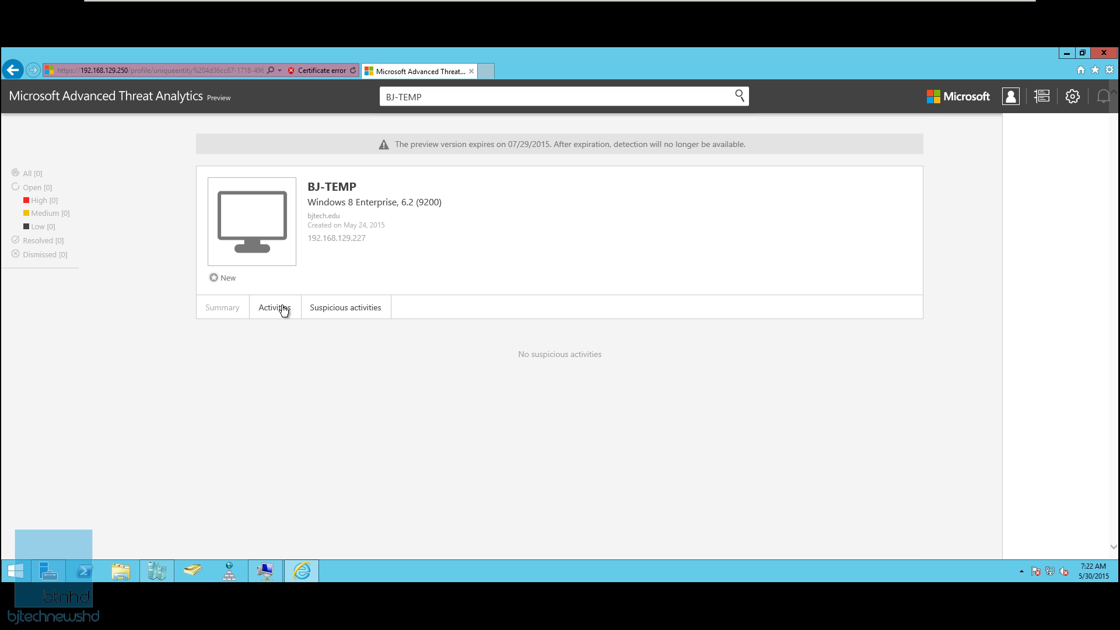
pyautogui.click(281, 311)
pyautogui.click(349, 309)
pyautogui.click(233, 315)
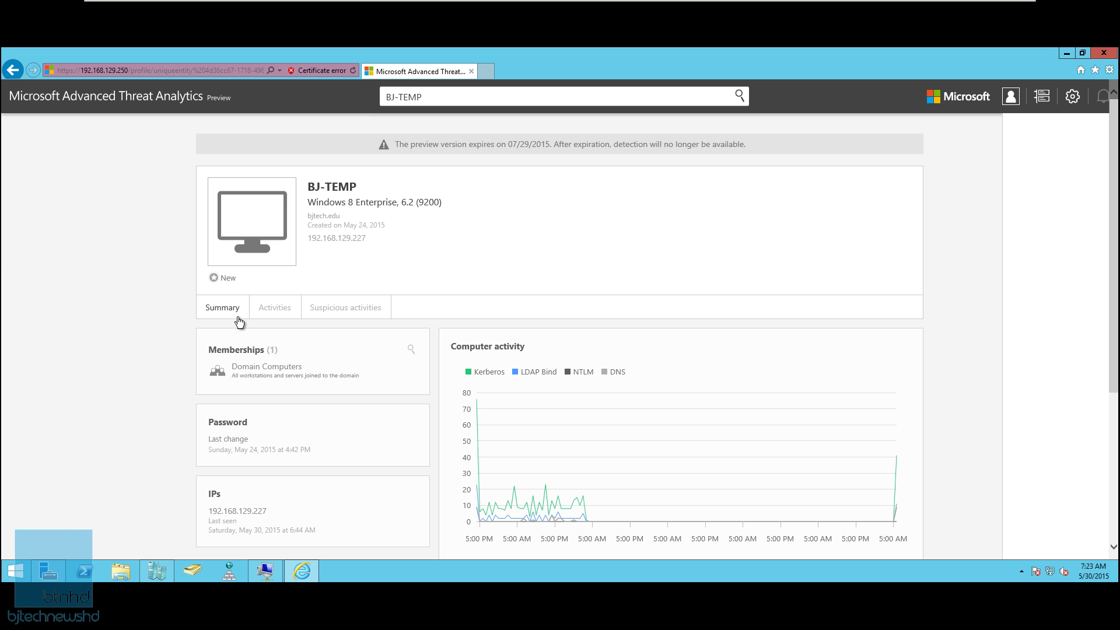
# Glance at the bj-temp VM window, then return to the console and scroll BJ-TEMP's summary
pyautogui.click(263, 571)
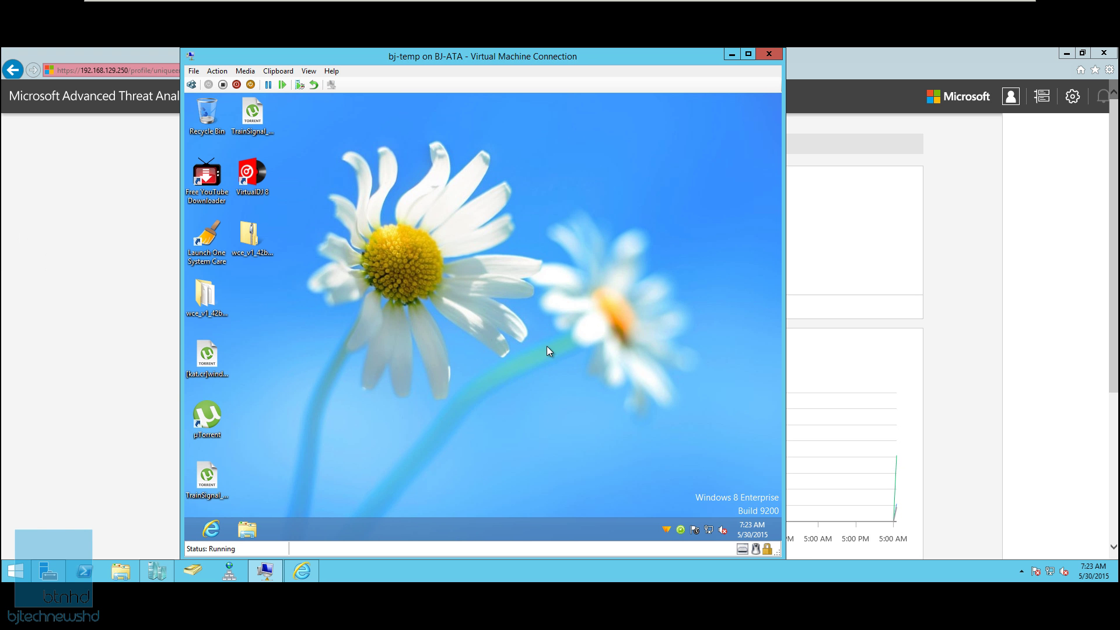
pyautogui.click(941, 284)
pyautogui.scroll(-1, 685, 400)
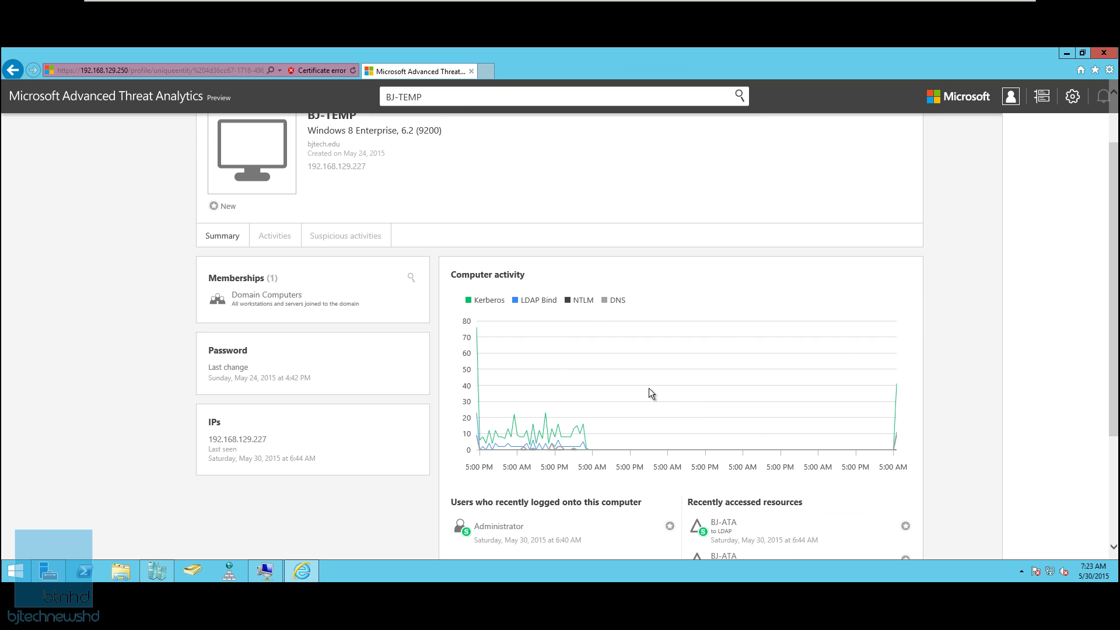
pyautogui.scroll(-3, 651, 394)
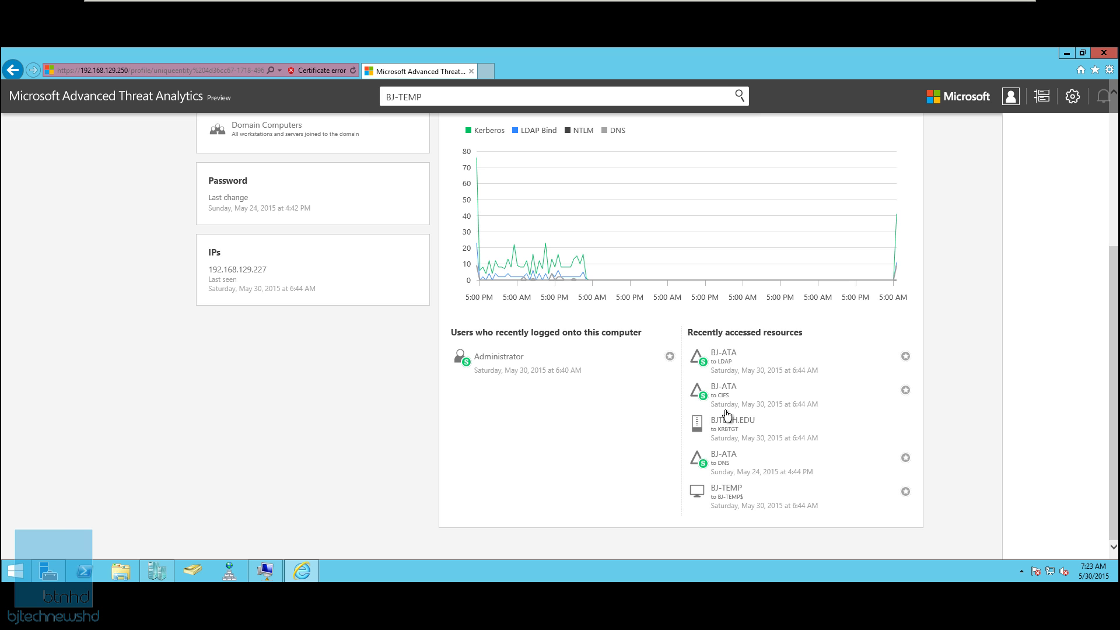
pyautogui.scroll(2, 725, 411)
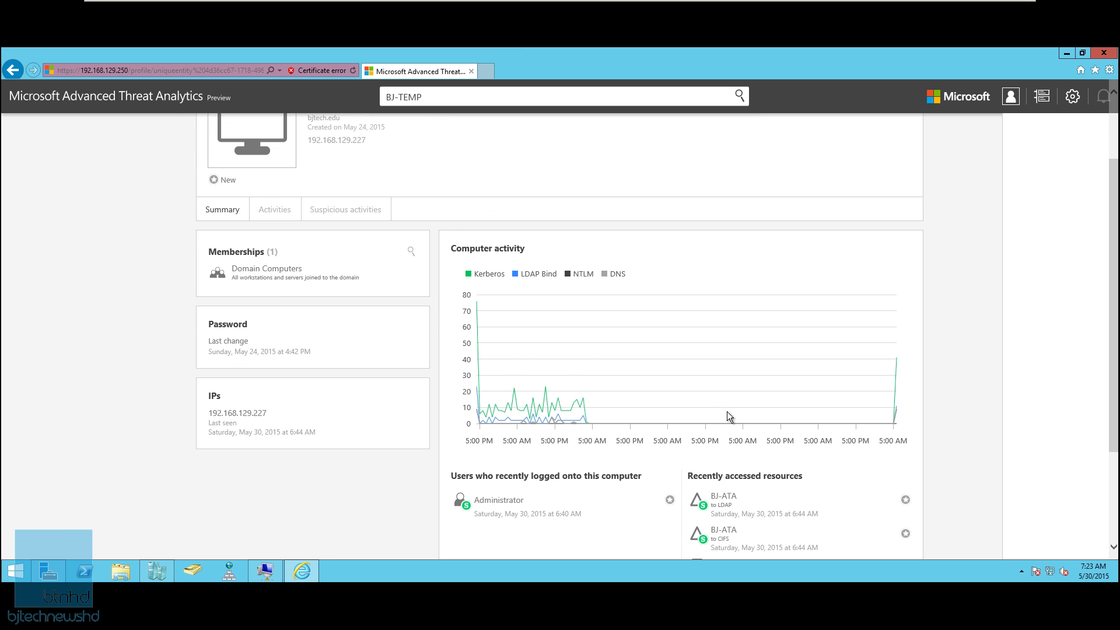
pyautogui.scroll(2, 726, 412)
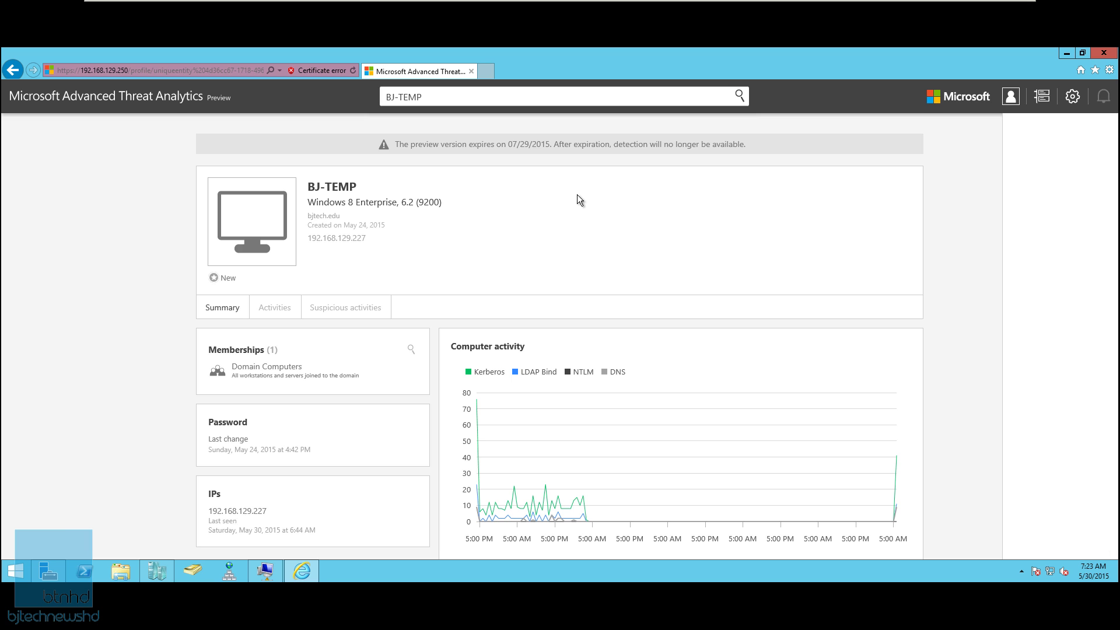
pyautogui.scroll(-1, 572, 284)
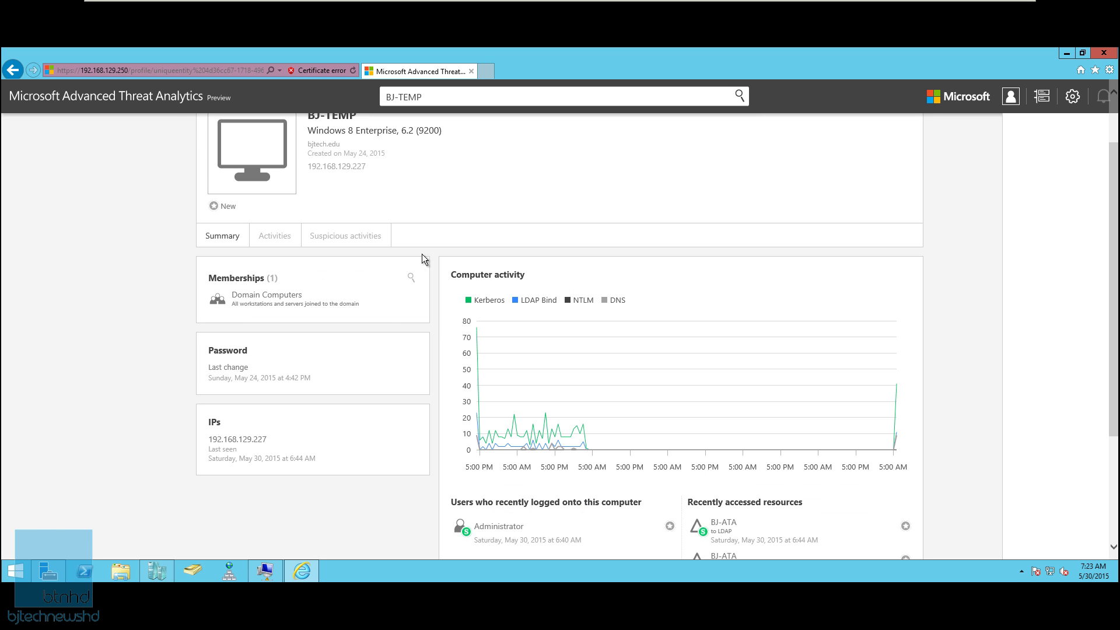
# Review BJ-TEMP's Activities tab, then confirm its Suspicious activities shows all counts at 0
pyautogui.click(344, 239)
pyautogui.click(285, 306)
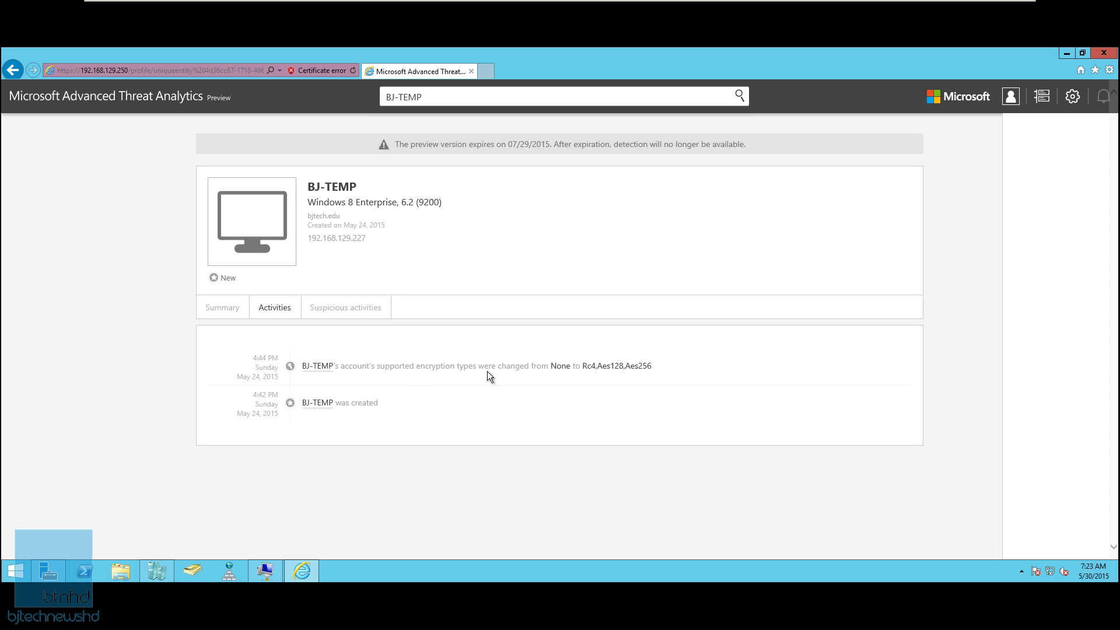
pyautogui.click(370, 311)
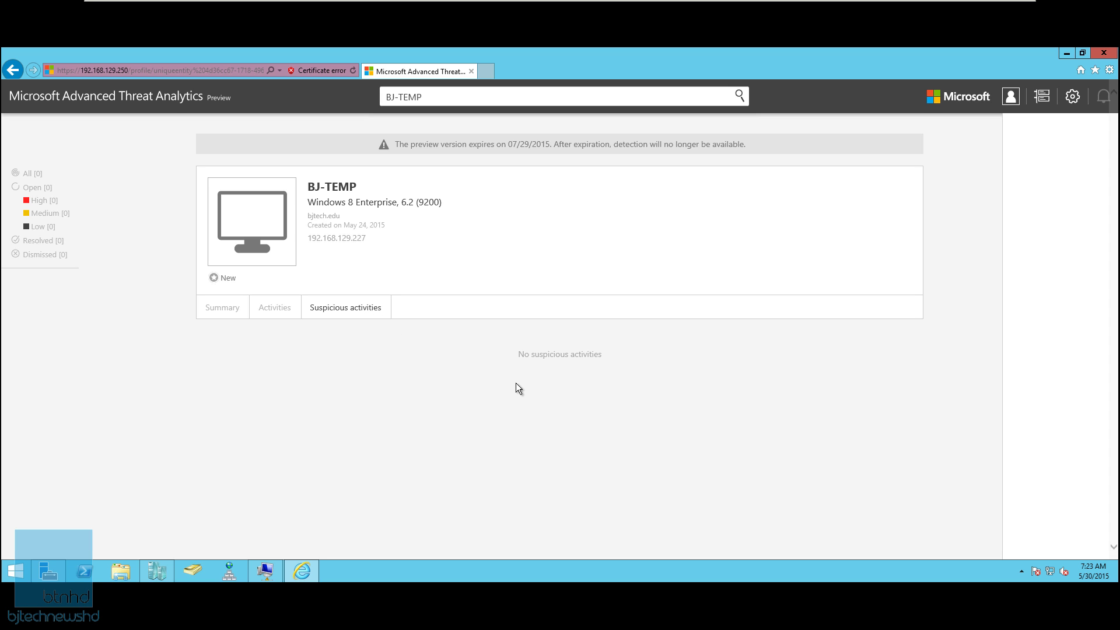